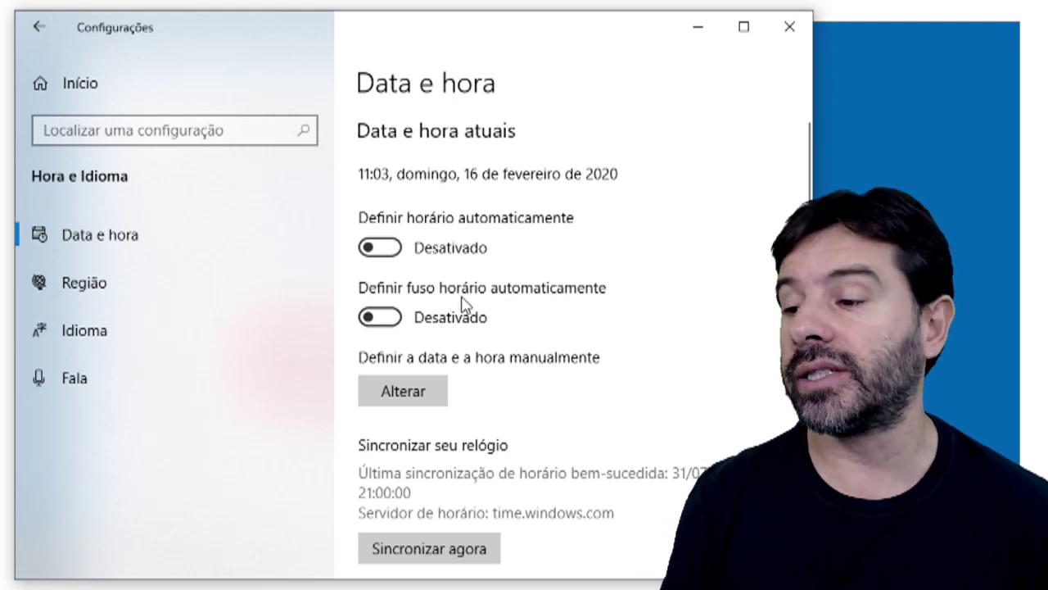
# Review the automatic time options and the manual date and time dialog, then cancel it without changing anything
pyautogui.scroll(-2, 466, 302)
pyautogui.scroll(2, 477, 298)
pyautogui.scroll(-1, 483, 301)
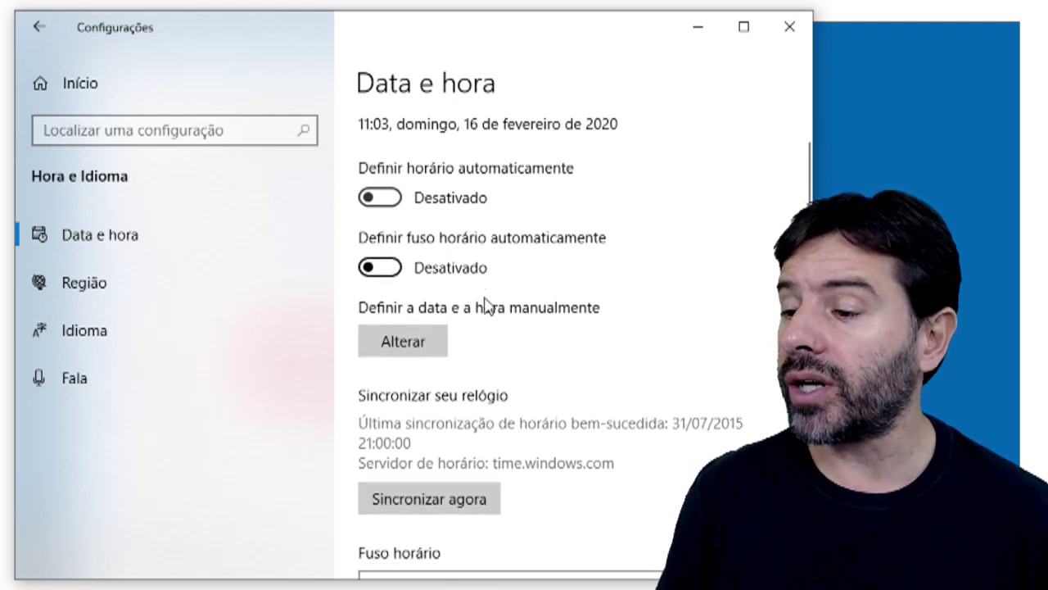
pyautogui.scroll(-3, 486, 305)
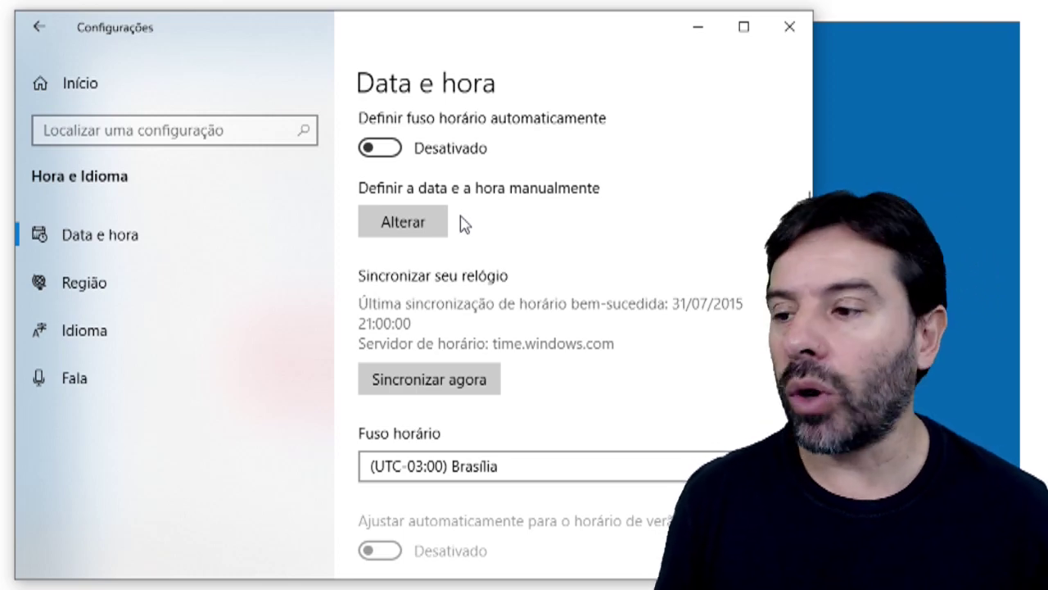
pyautogui.click(434, 218)
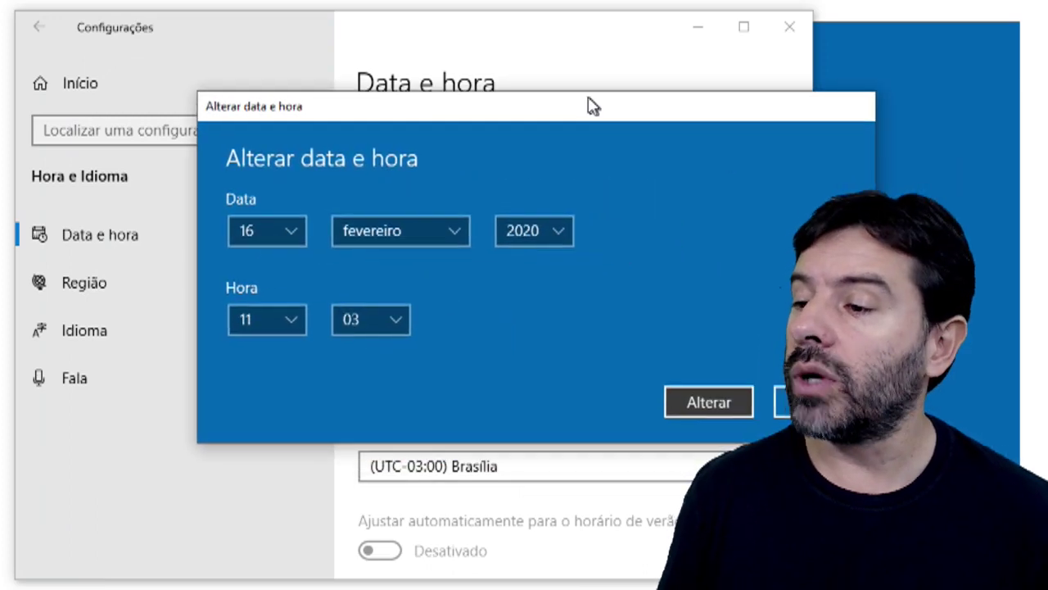
pyautogui.moveTo(590, 104); pyautogui.dragTo(484, 104)
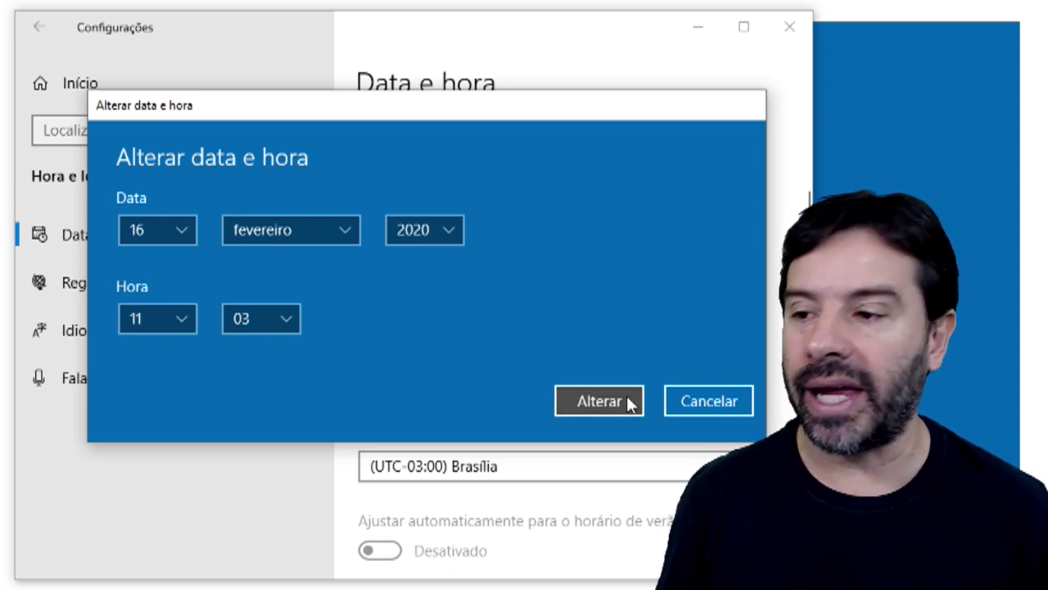
pyautogui.click(715, 401)
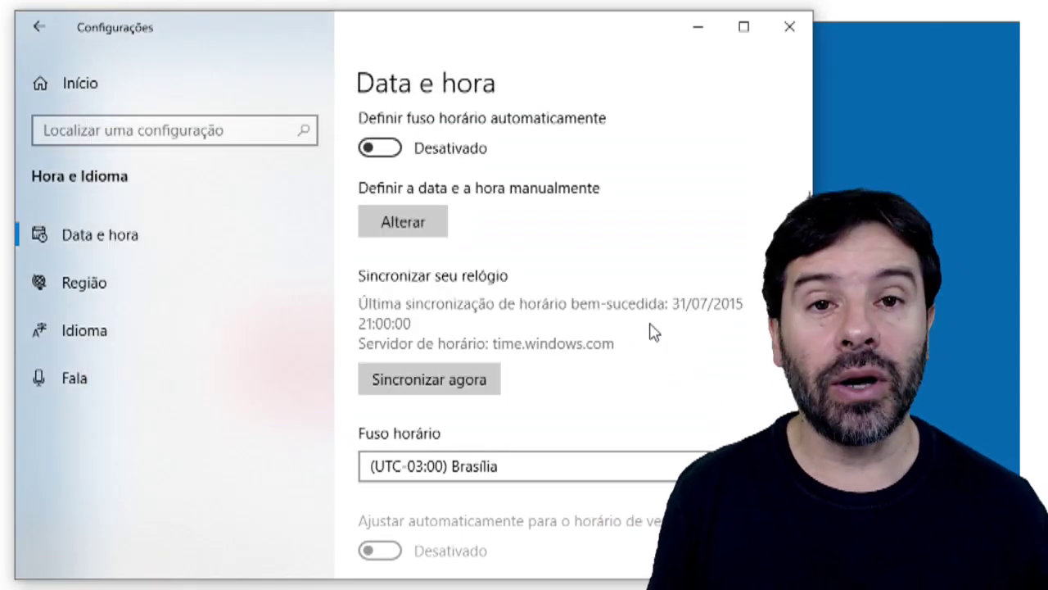
# Check the available time zones and keep (UTC-03:00) Brasília selected
pyautogui.scroll(-2, 606, 283)
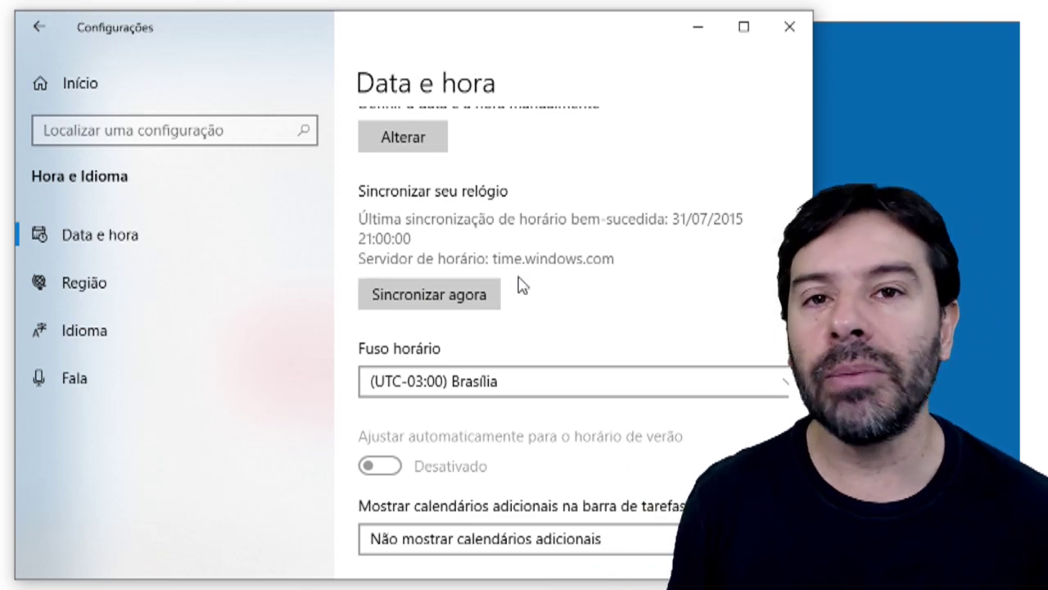
pyautogui.scroll(-3, 524, 286)
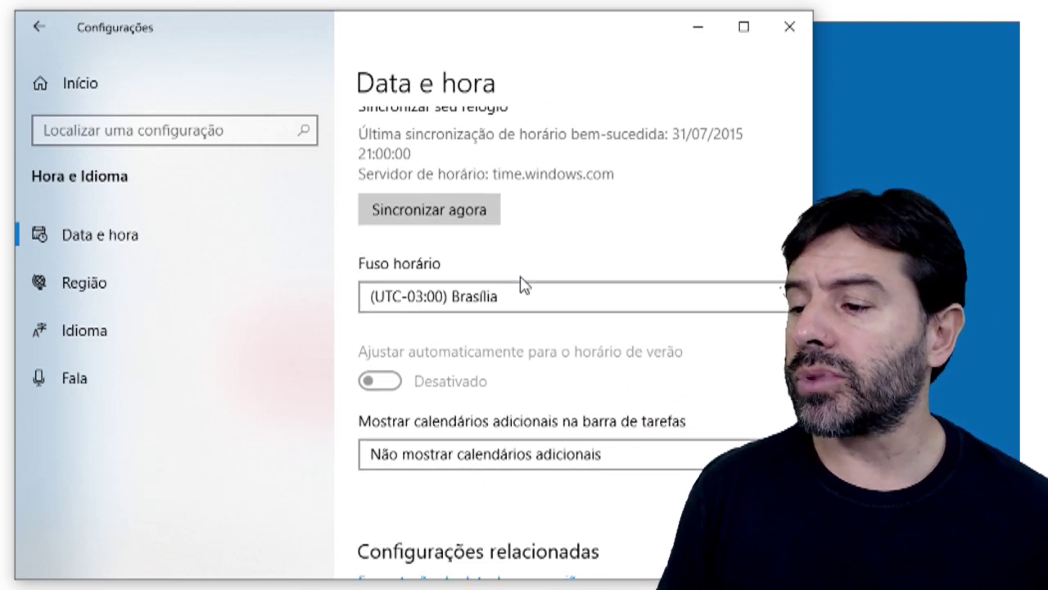
pyautogui.click(498, 215)
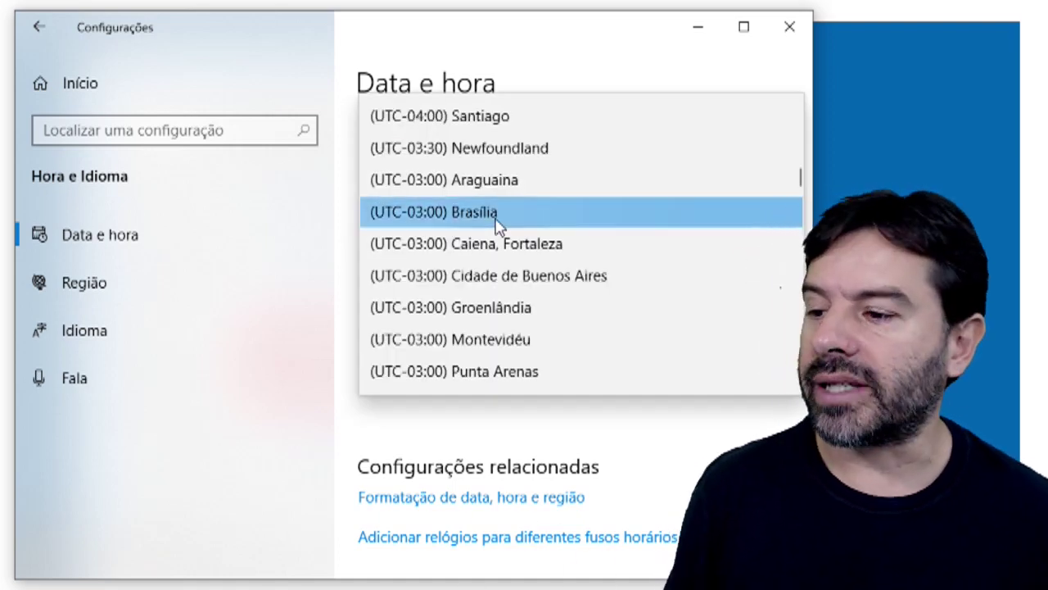
pyautogui.click(498, 214)
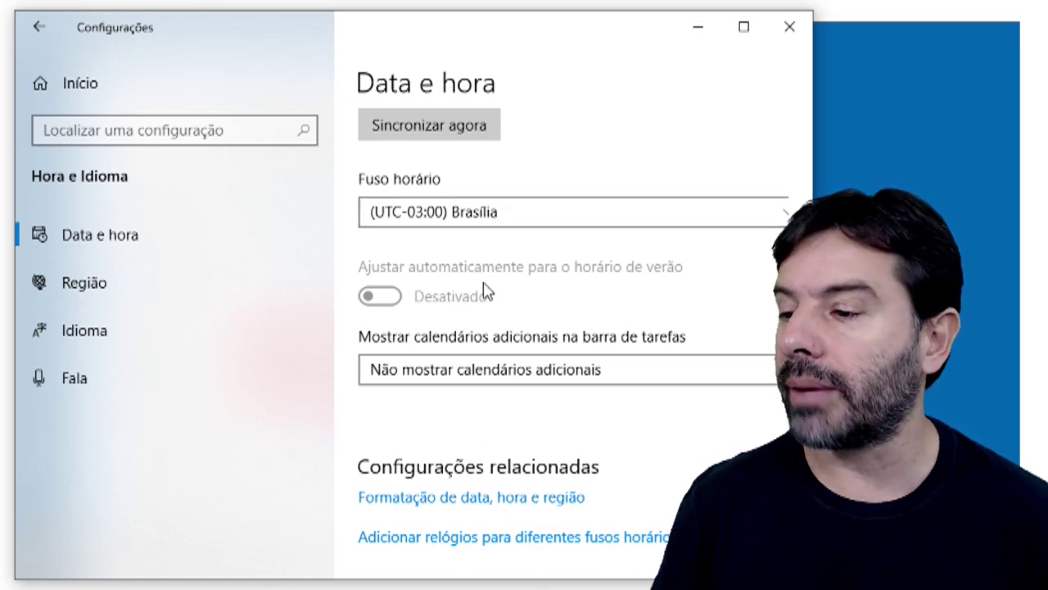
# Check the options for showing additional calendars in the taskbar without choosing another one
pyautogui.scroll(-2, 483, 294)
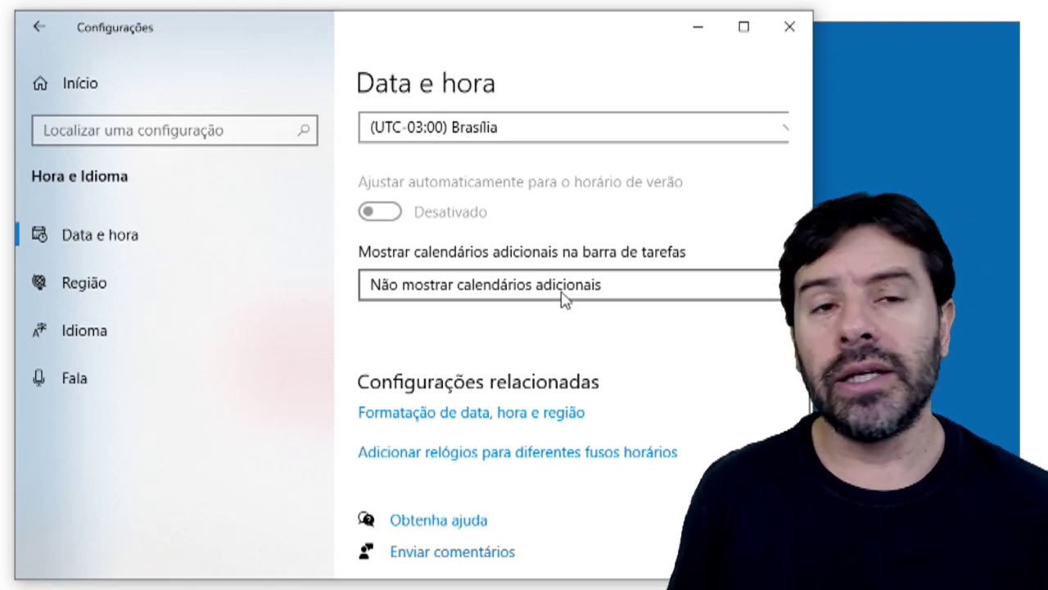
pyautogui.click(564, 300)
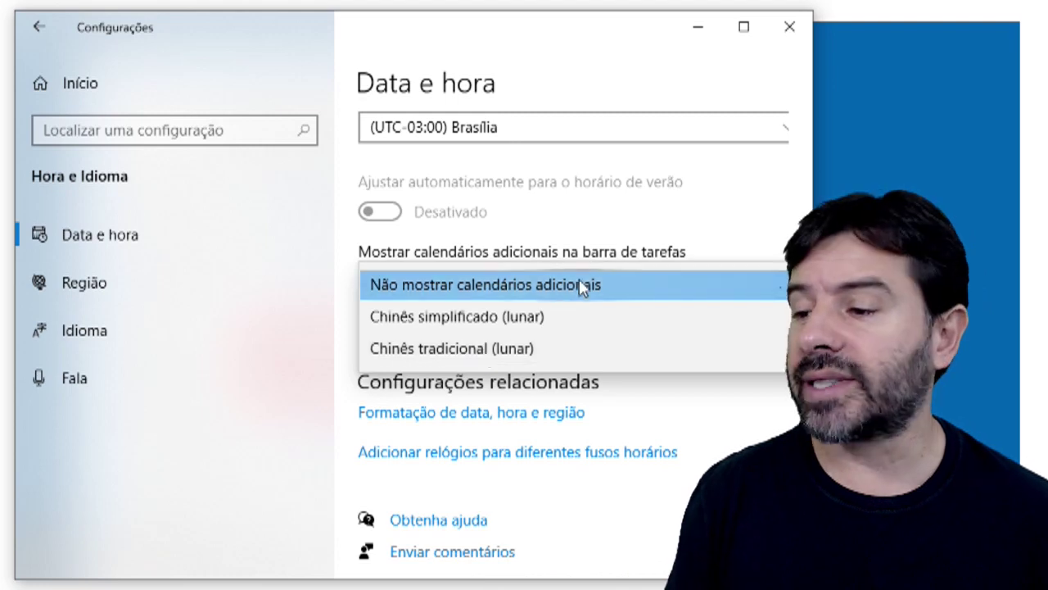
pyautogui.click(696, 230)
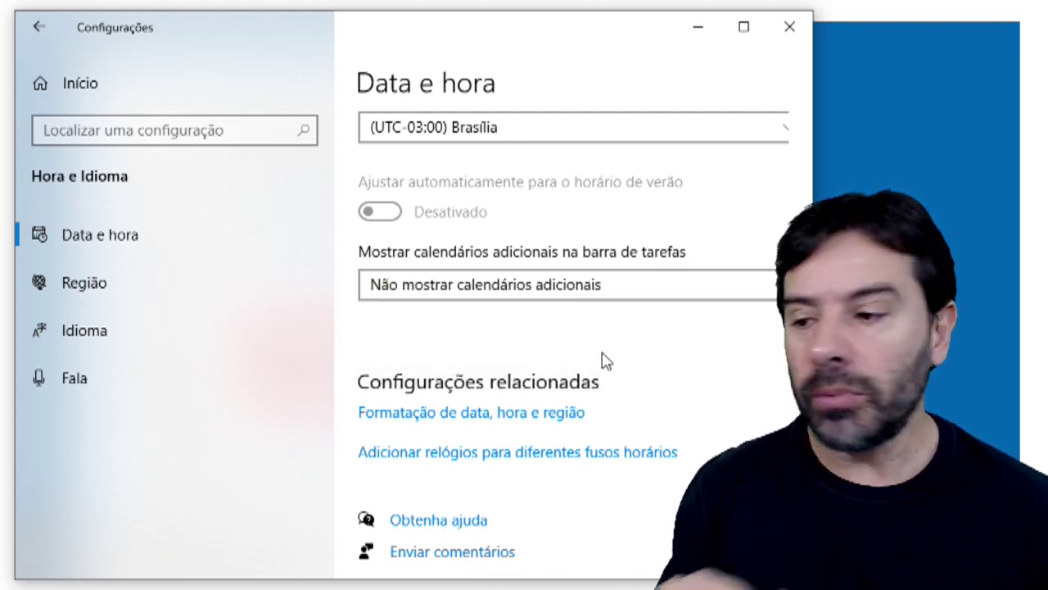
# Try enabling a first additional clock with the (UTC+01:00) Casablanca time zone, then cancel the dialog
pyautogui.scroll(-1, 602, 360)
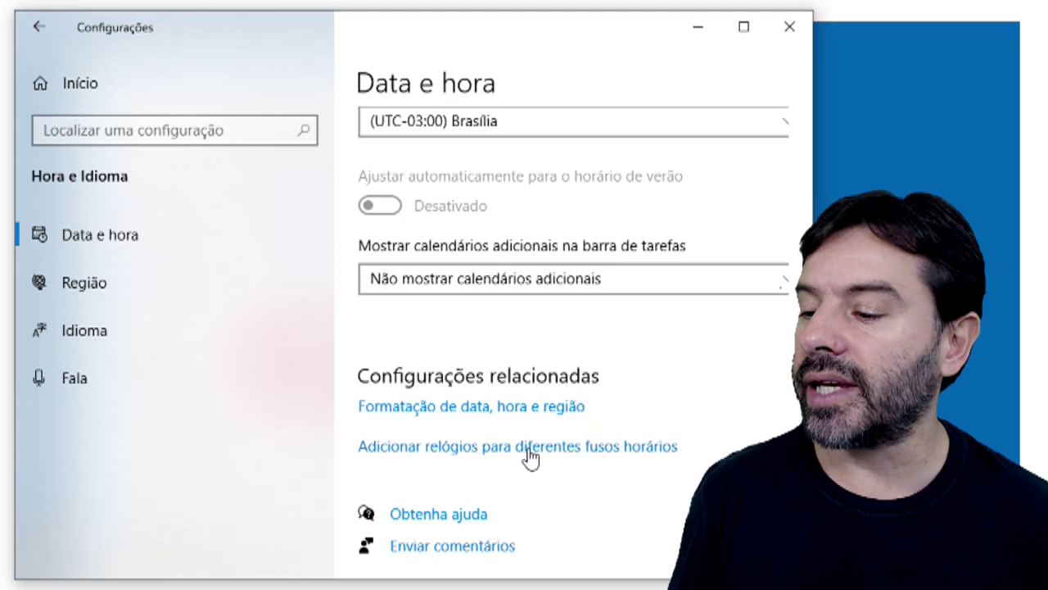
pyautogui.click(432, 455)
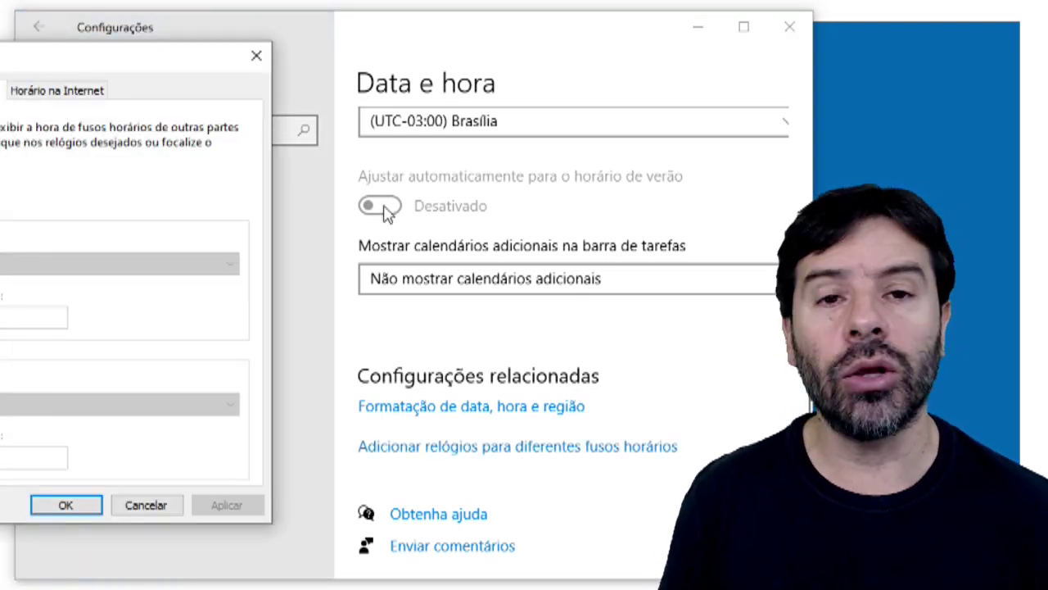
pyautogui.moveTo(41, 54); pyautogui.dragTo(397, 45)
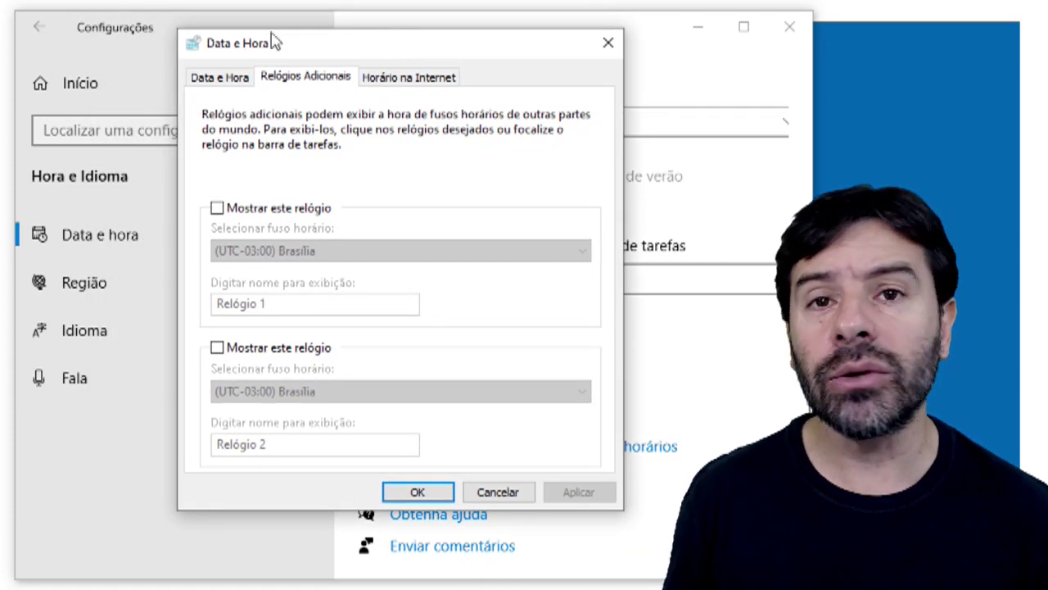
pyautogui.click(262, 208)
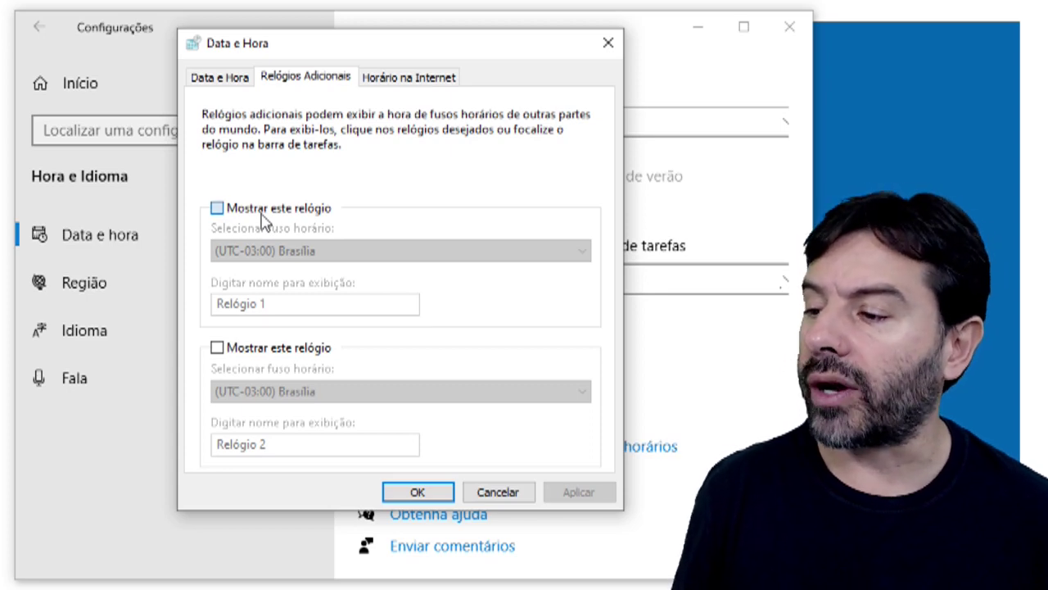
pyautogui.click(311, 251)
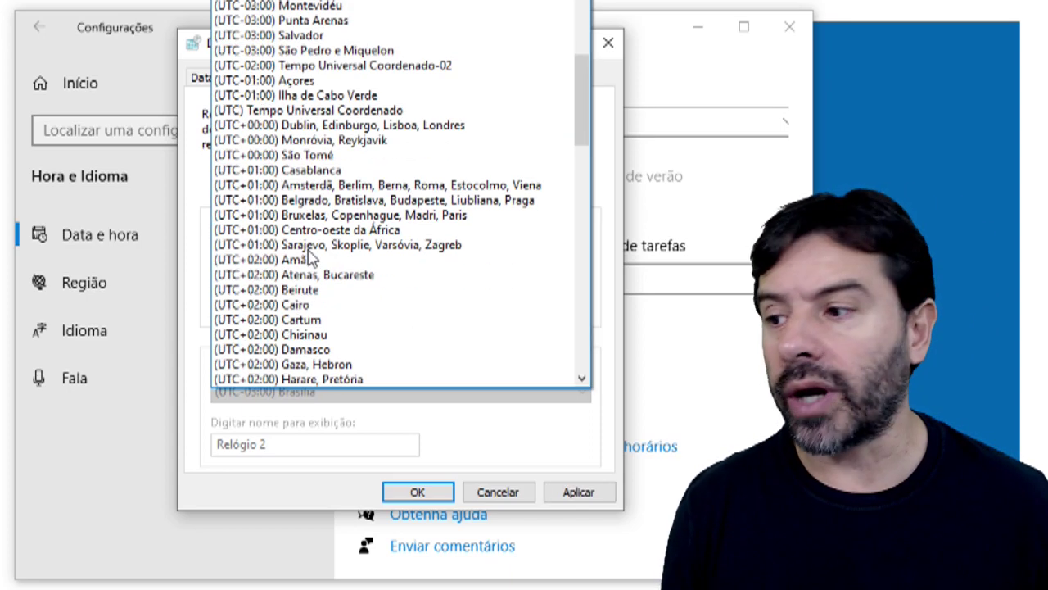
pyautogui.click(311, 170)
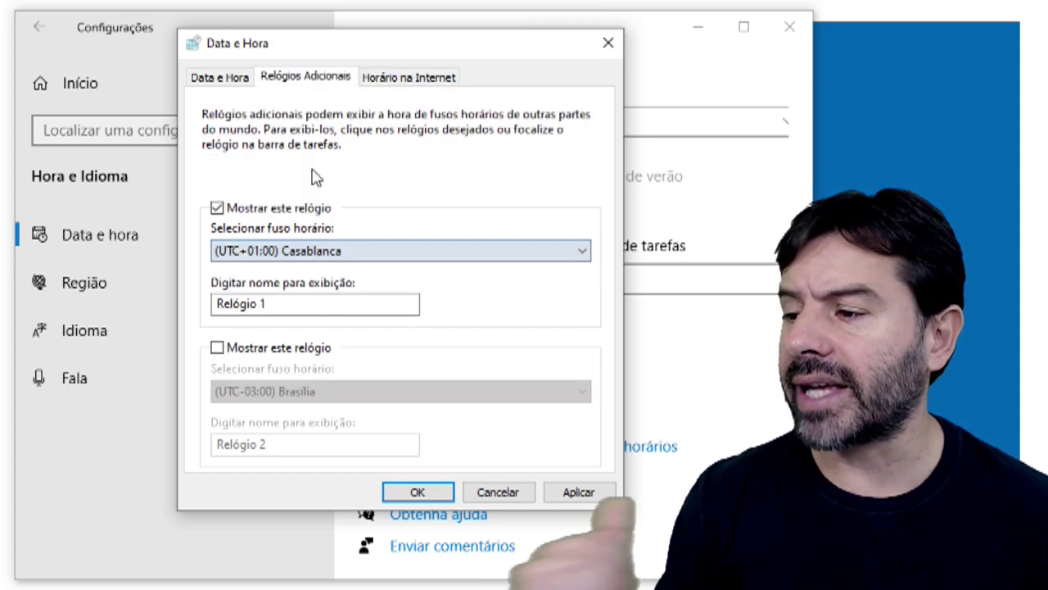
pyautogui.moveTo(302, 306); pyautogui.dragTo(206, 303)
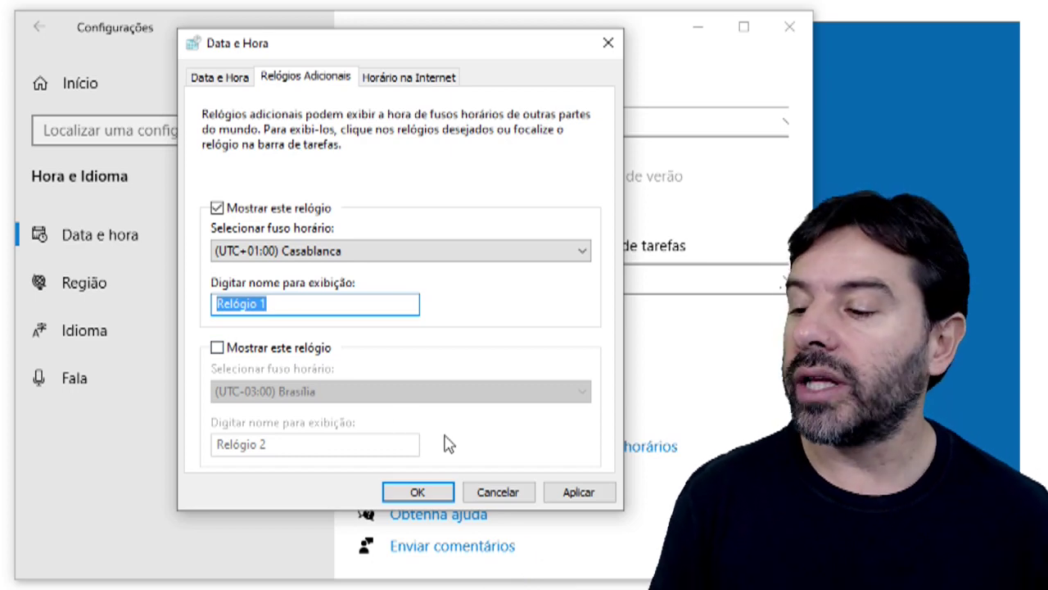
pyautogui.click(514, 492)
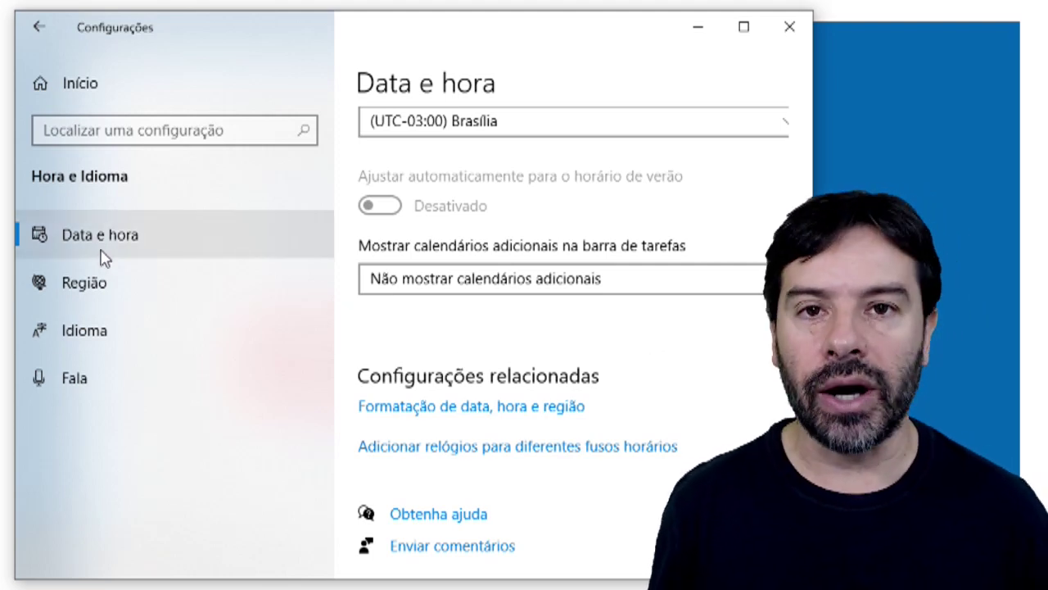
# Open the region settings and review the country, regional format and date and time format data
pyautogui.click(104, 292)
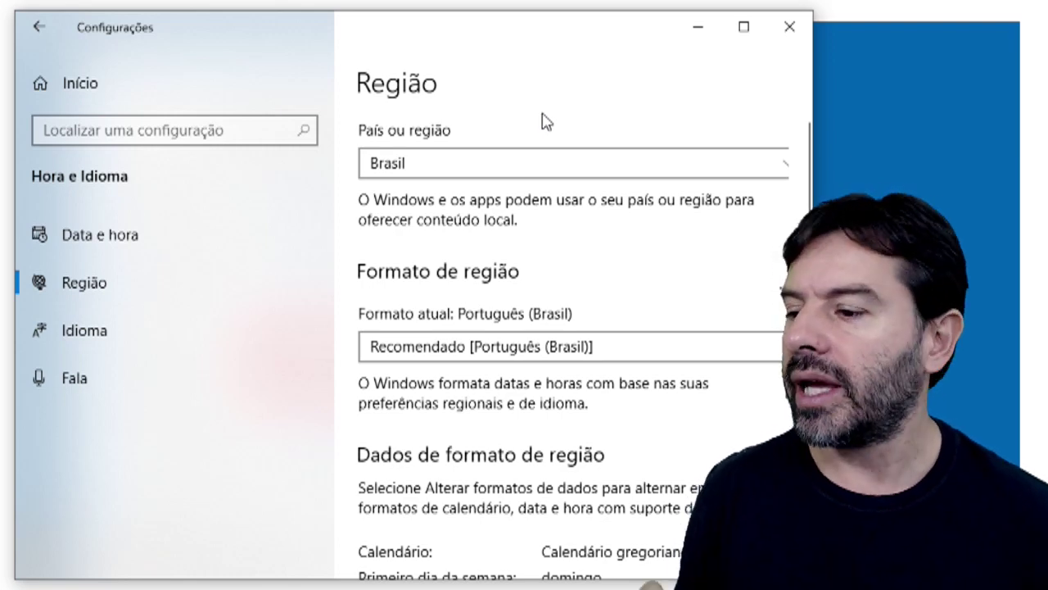
pyautogui.scroll(-4, 594, 283)
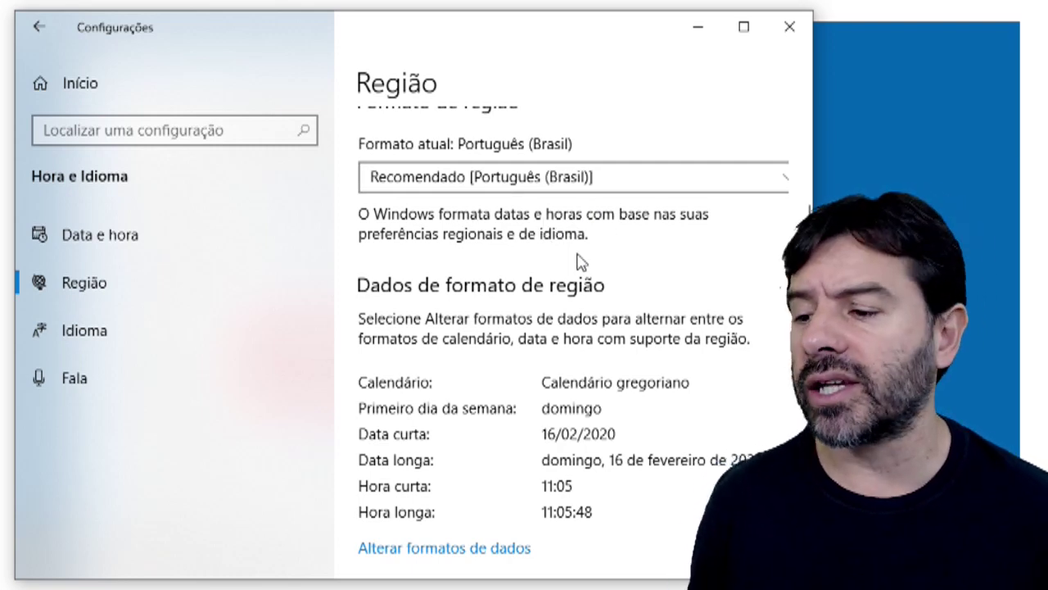
pyautogui.scroll(-4, 580, 260)
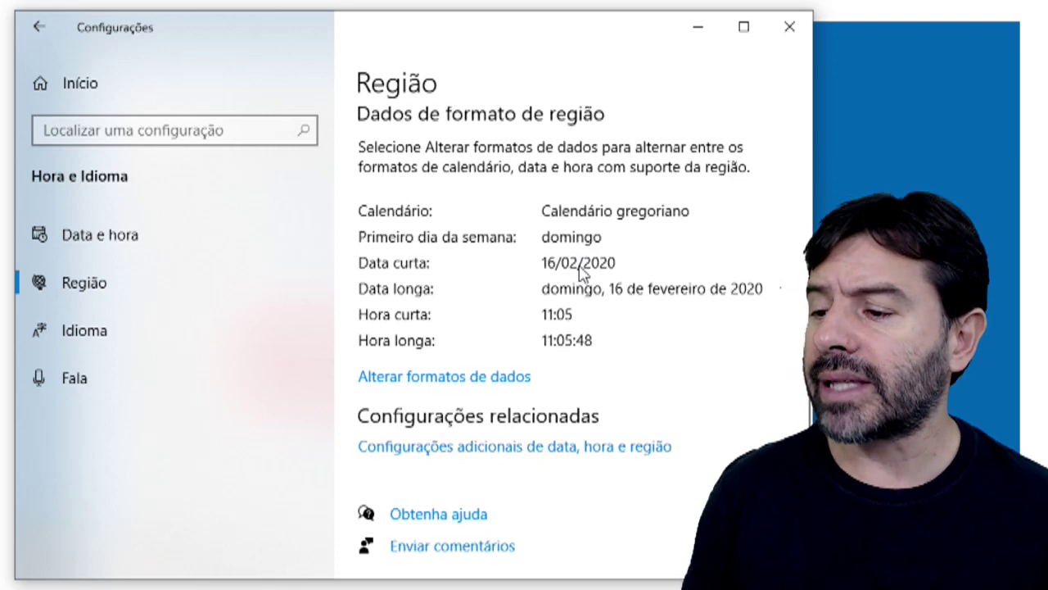
# Examine the calendar, first weekday, date and time format choices for the region, then return to the region settings
pyautogui.click(451, 386)
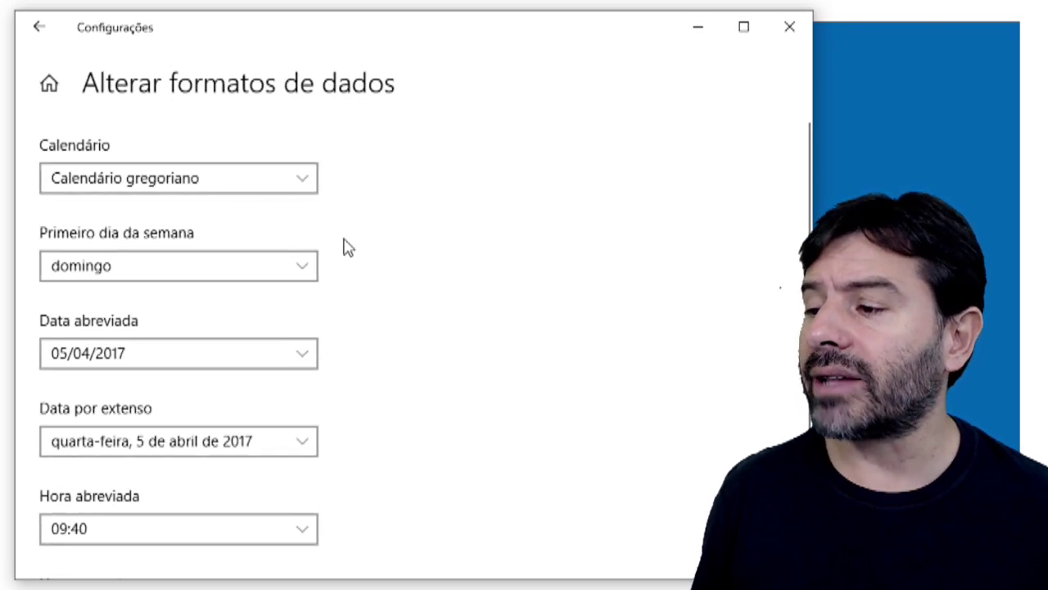
pyautogui.click(221, 191)
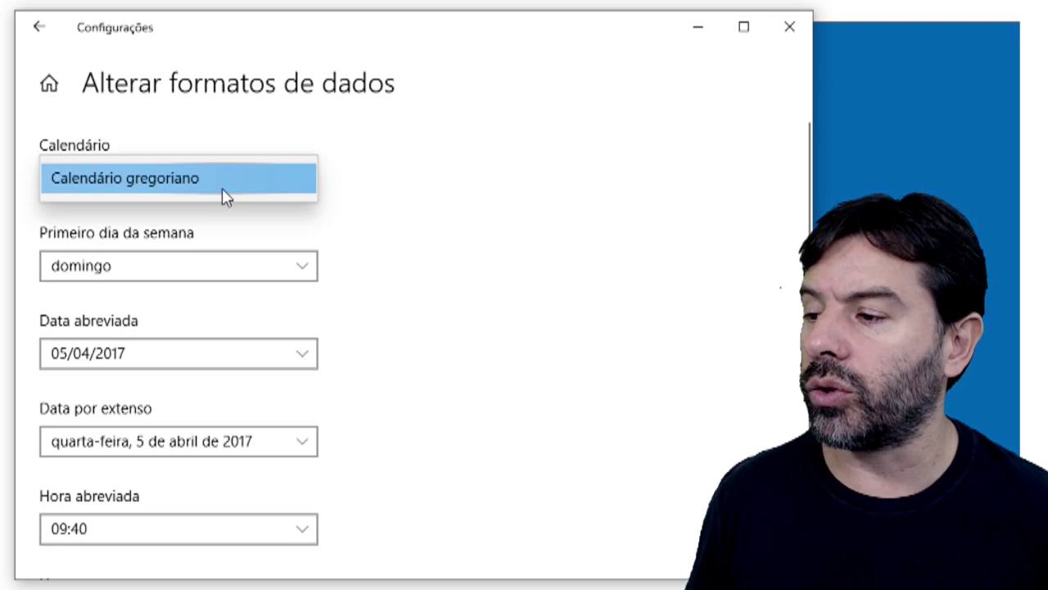
pyautogui.click(402, 210)
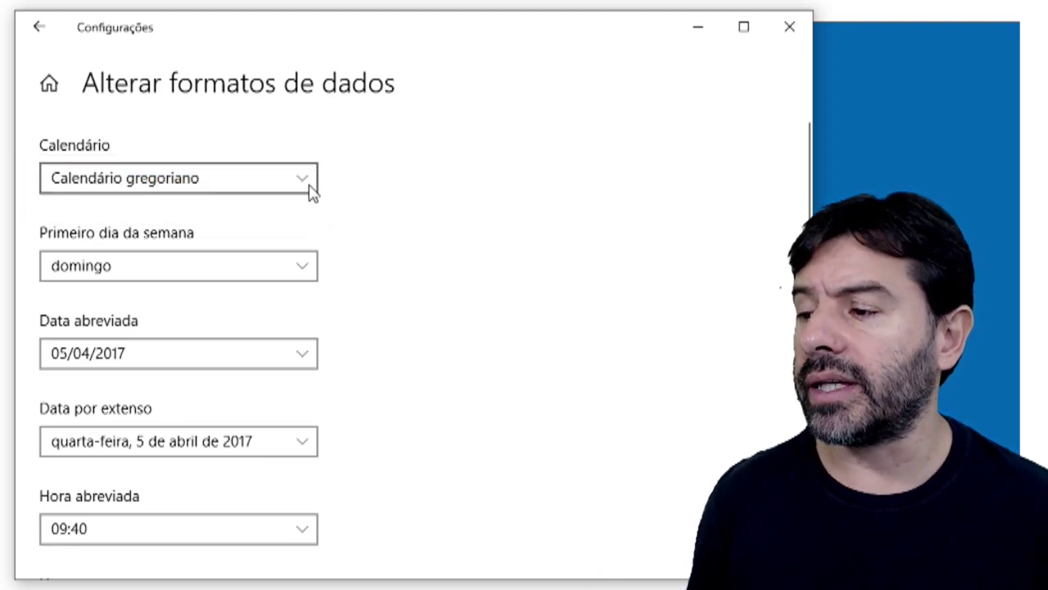
pyautogui.scroll(-2, 365, 243)
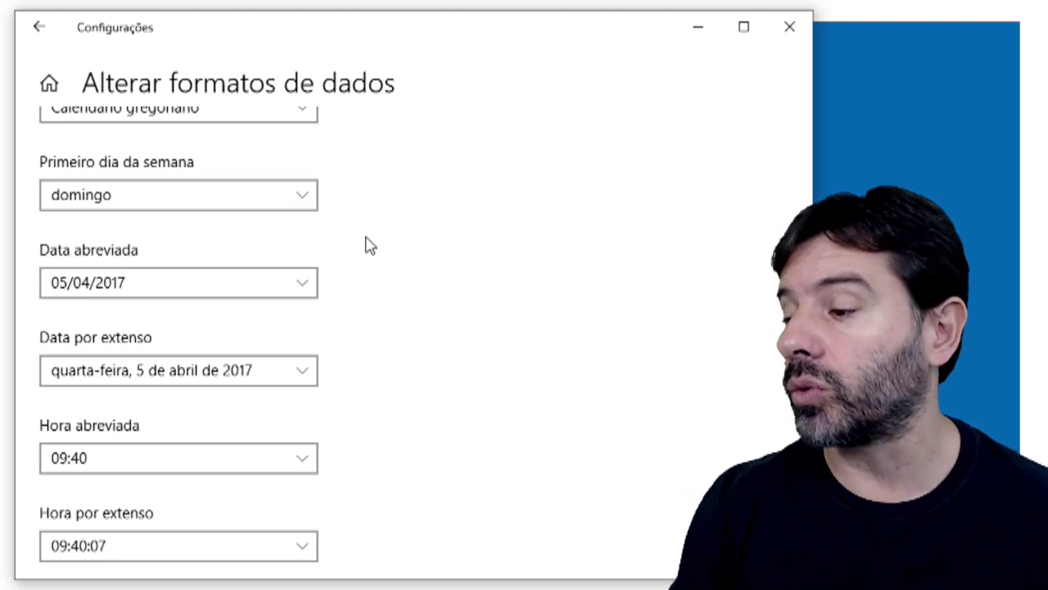
pyautogui.scroll(-3, 382, 276)
pyautogui.scroll(5, 384, 277)
pyautogui.click(41, 29)
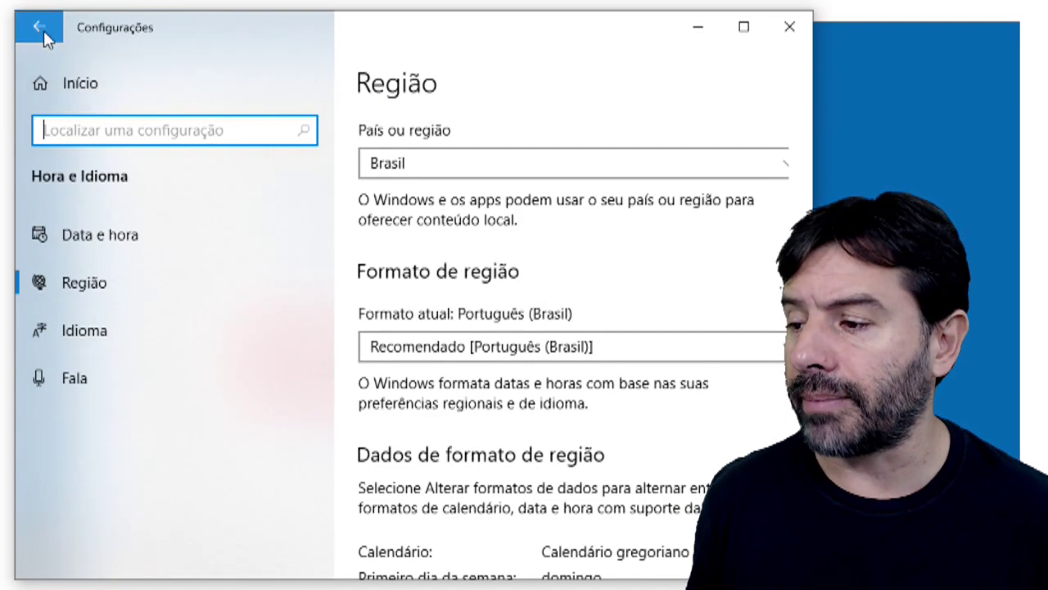
pyautogui.scroll(-8, 595, 394)
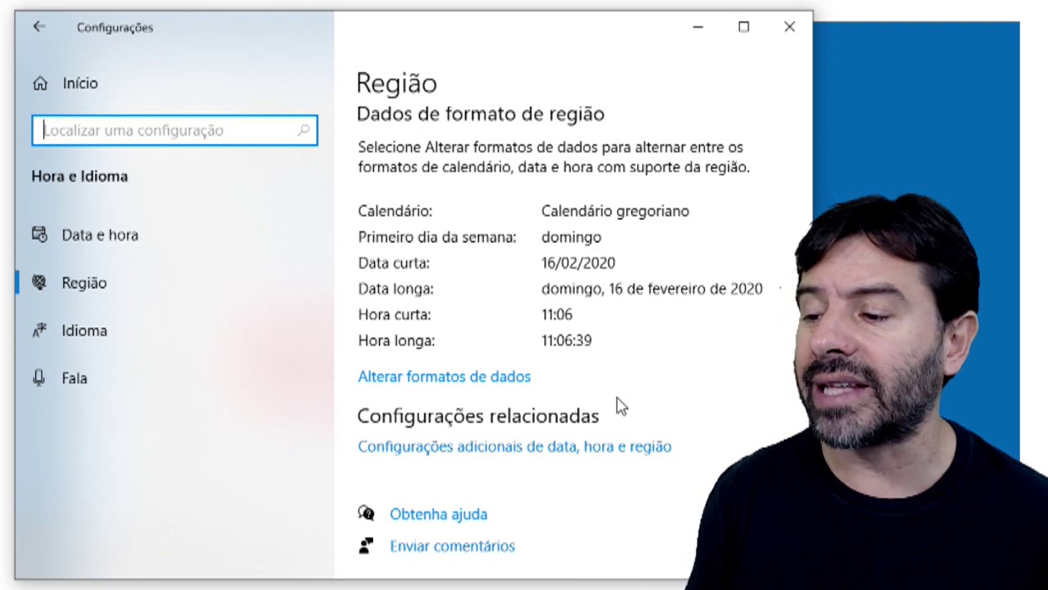
# Open the language settings and review the Windows display language choices and the preferred languages
pyautogui.click(104, 336)
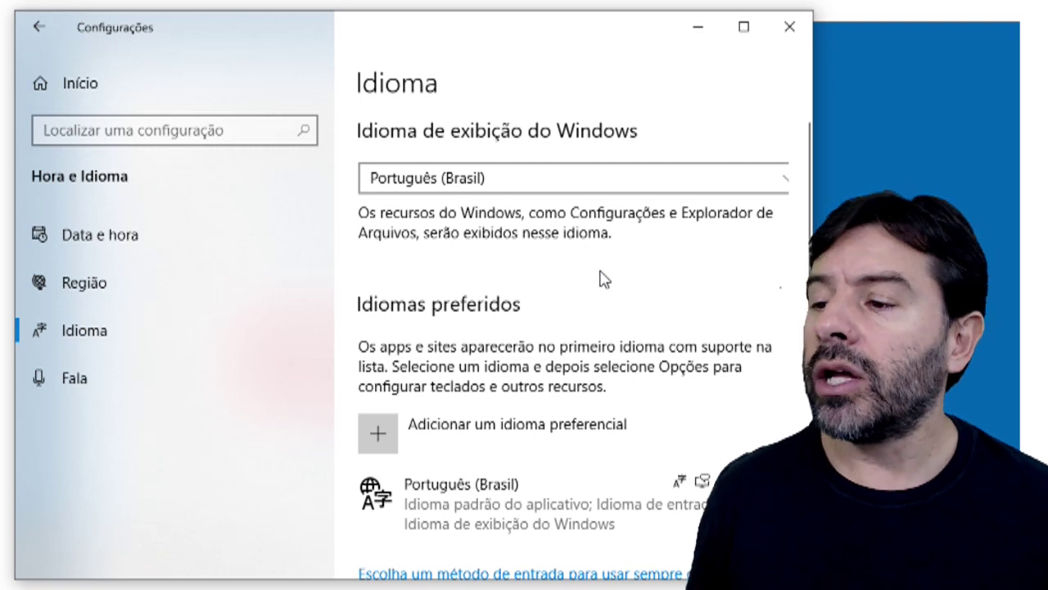
pyautogui.click(504, 182)
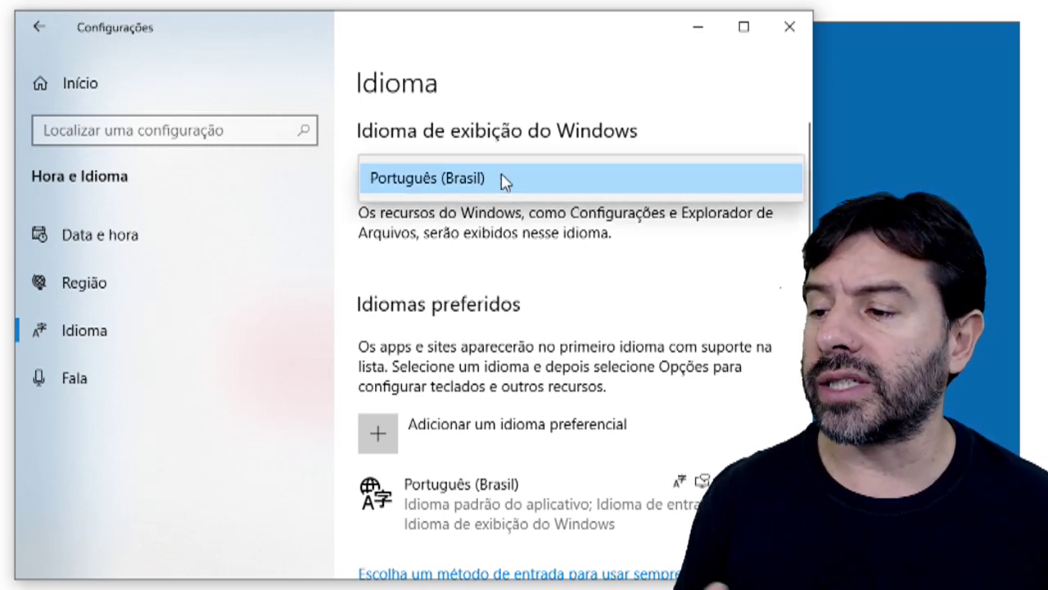
pyautogui.click(502, 180)
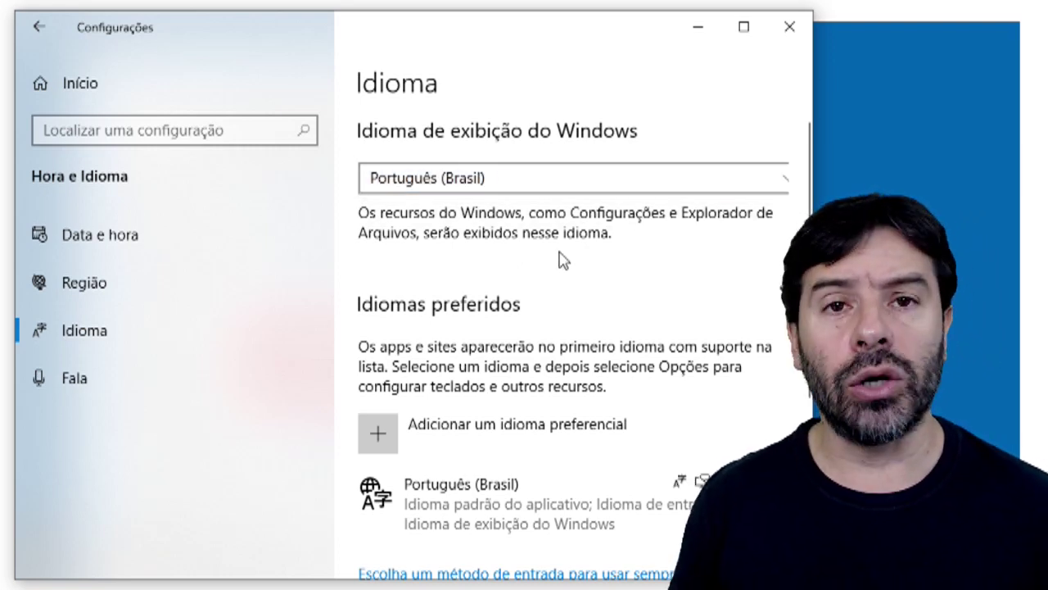
pyautogui.scroll(-1, 573, 278)
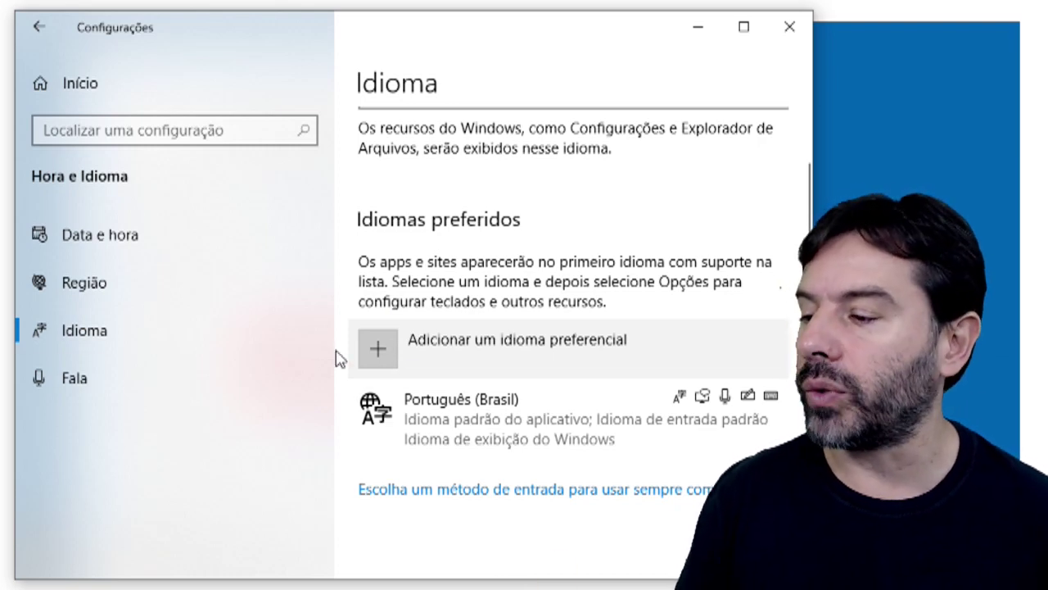
# Open the speech settings and review the speech language and microphone options
pyautogui.click(75, 380)
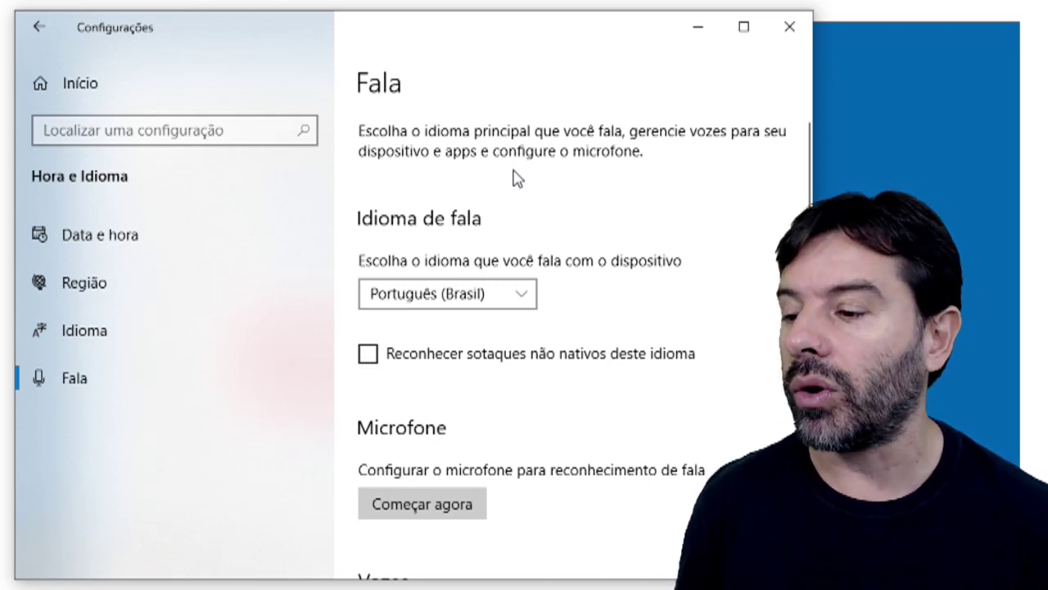
pyautogui.scroll(-1, 516, 176)
pyautogui.scroll(1, 516, 176)
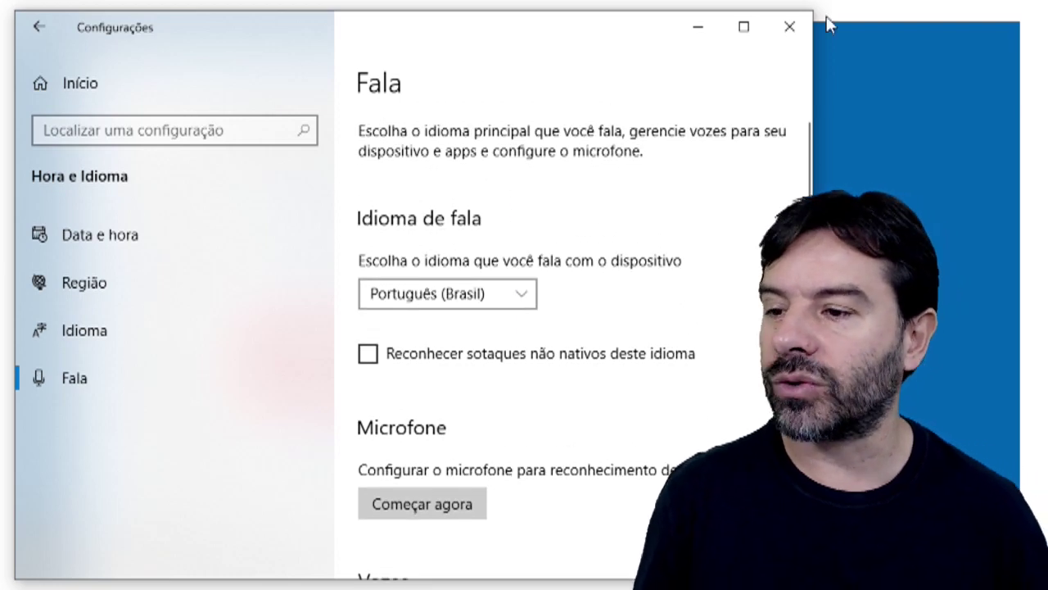